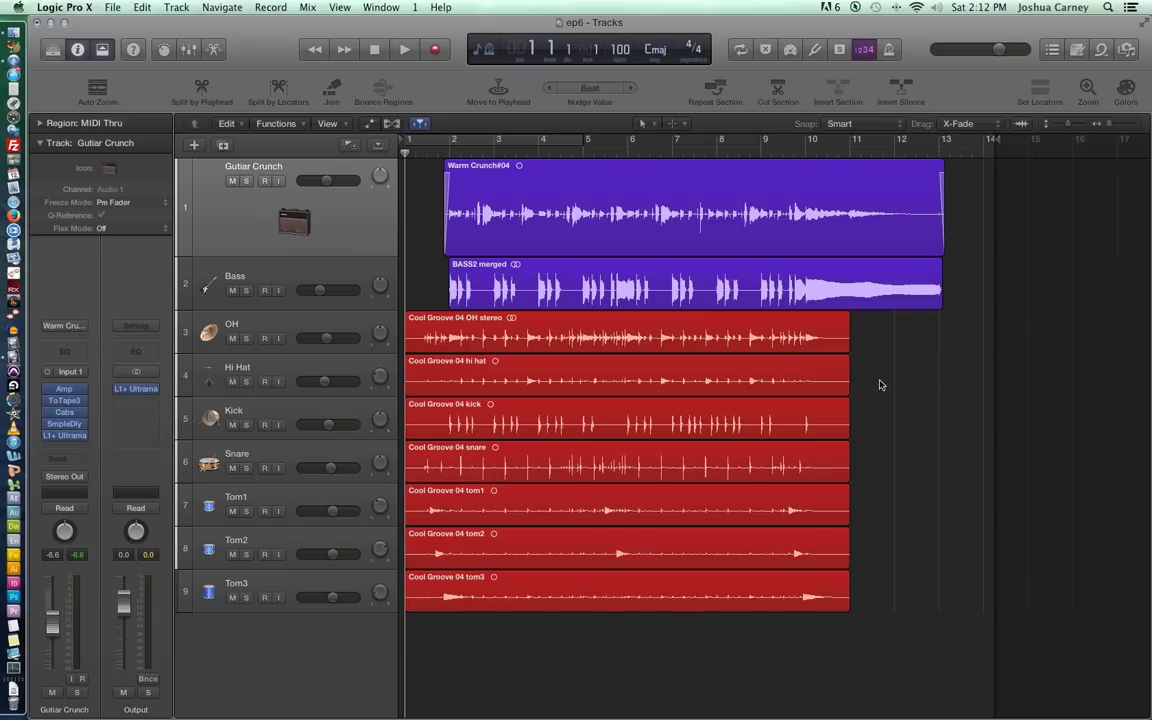
- Turn on cycle mode and move the cycle area along the ruler
left_click(739, 50)
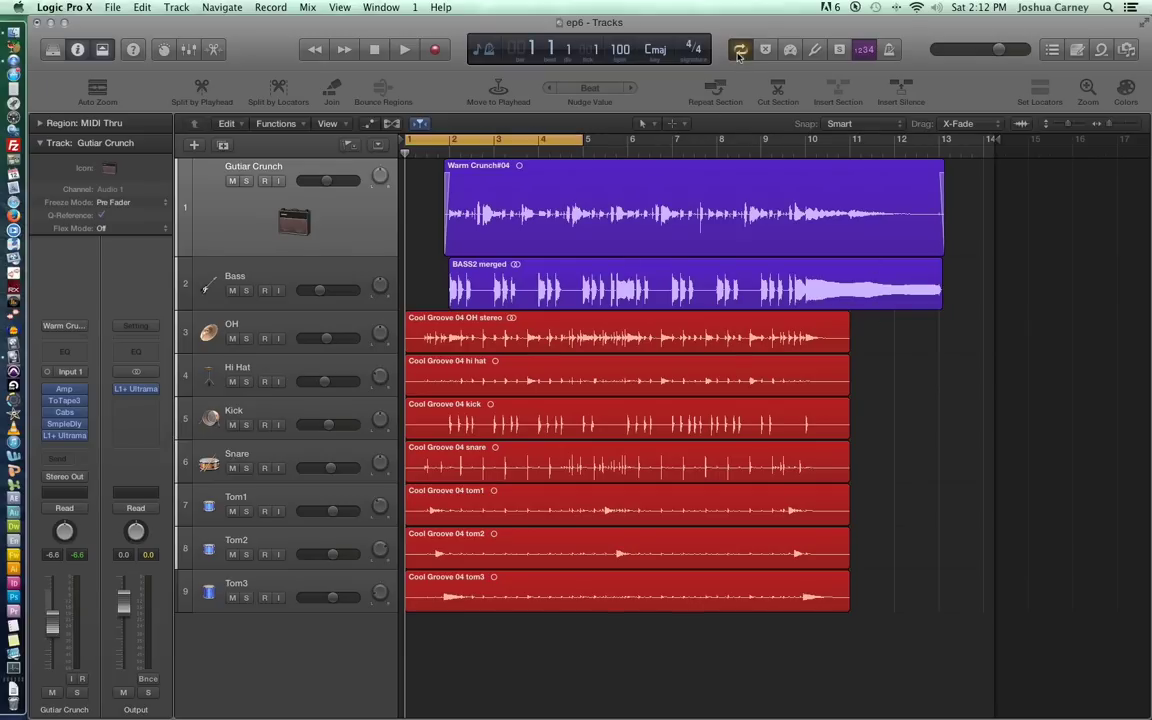
left_click(739, 50)
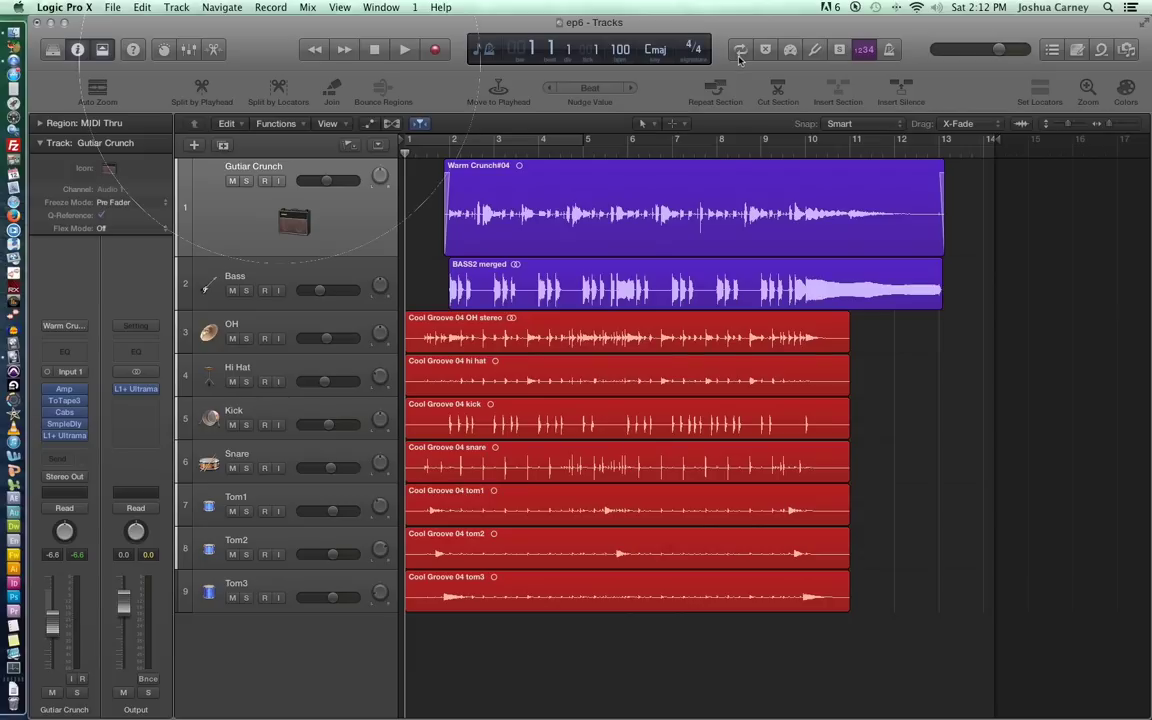
left_click(739, 58)
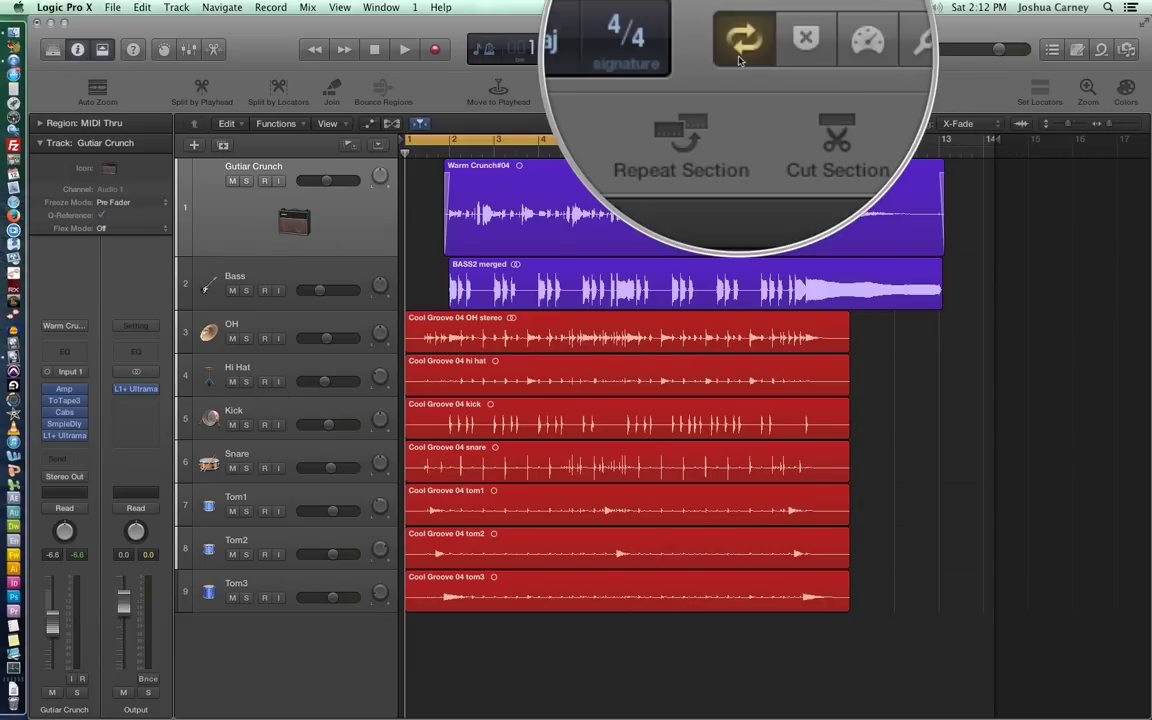
left_click(739, 50)
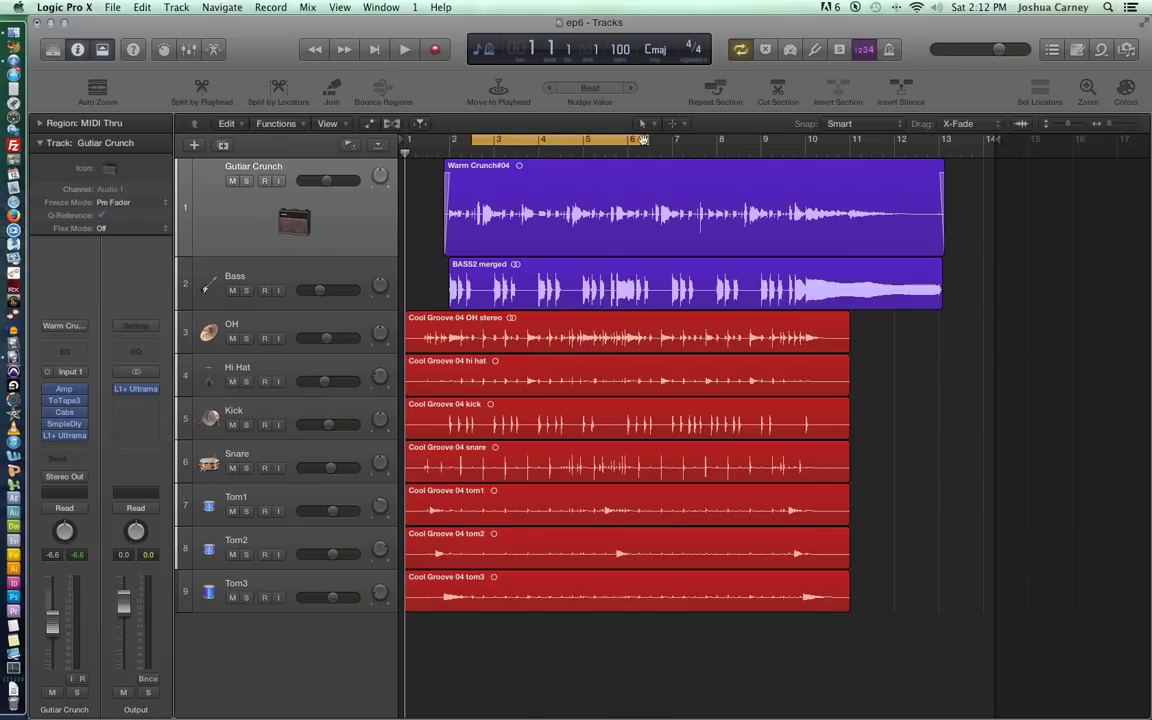
left_click_drag(676, 133, 596, 163)
key("c")
key("c")
key("c")
key("c")
- Stretch the cycle area from shortly after bar 1 to just past bar 13 and briefly play the song
mouse_move(480, 140)
left_mouse_down()
mouse_move(460, 140)
mouse_move(486, 145)
left_mouse_up()
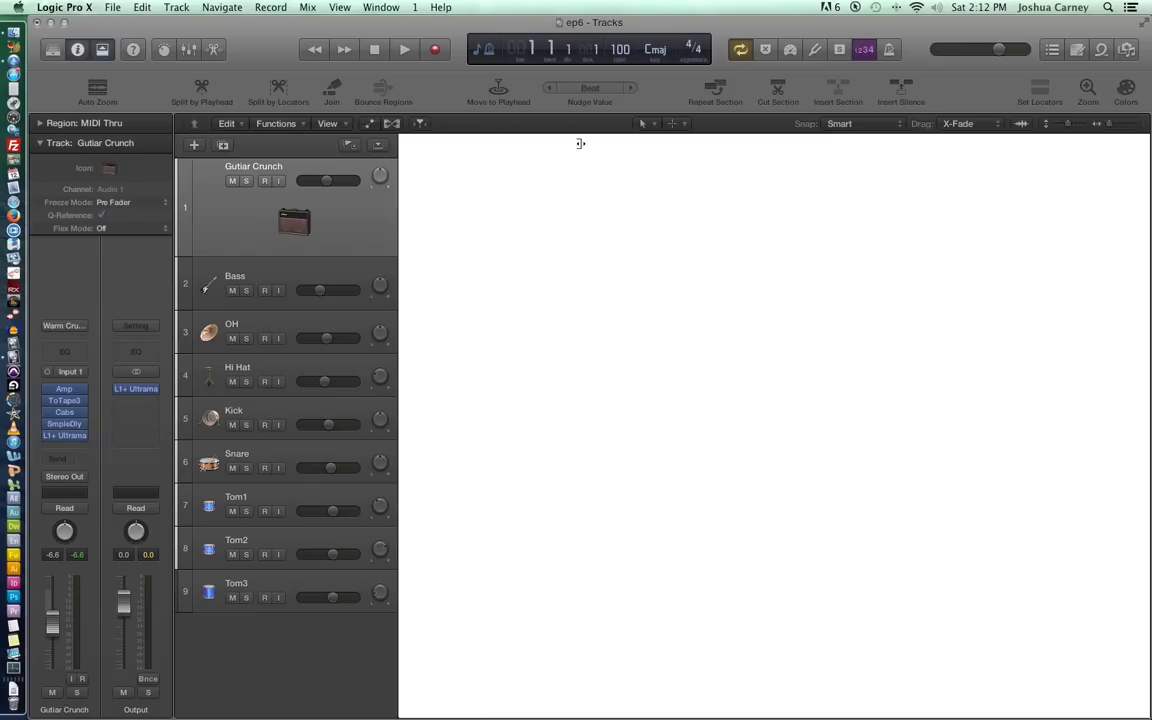
left_click_drag(586, 140, 948, 289)
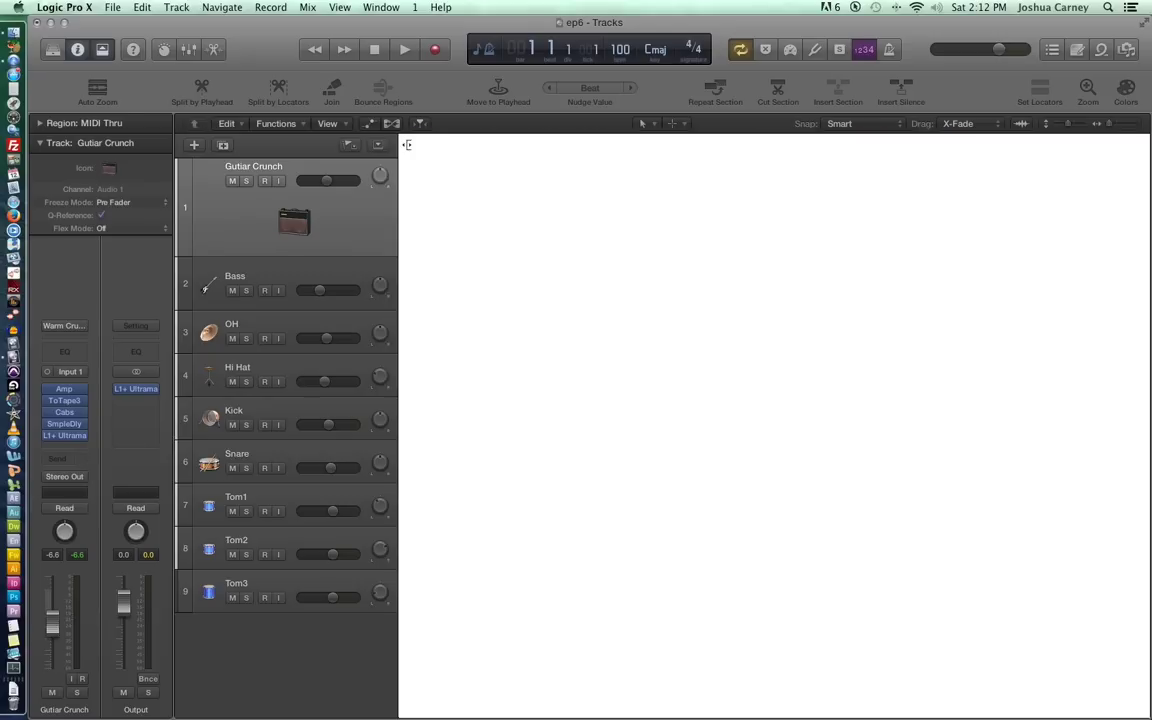
left_click_drag(407, 142, 421, 146)
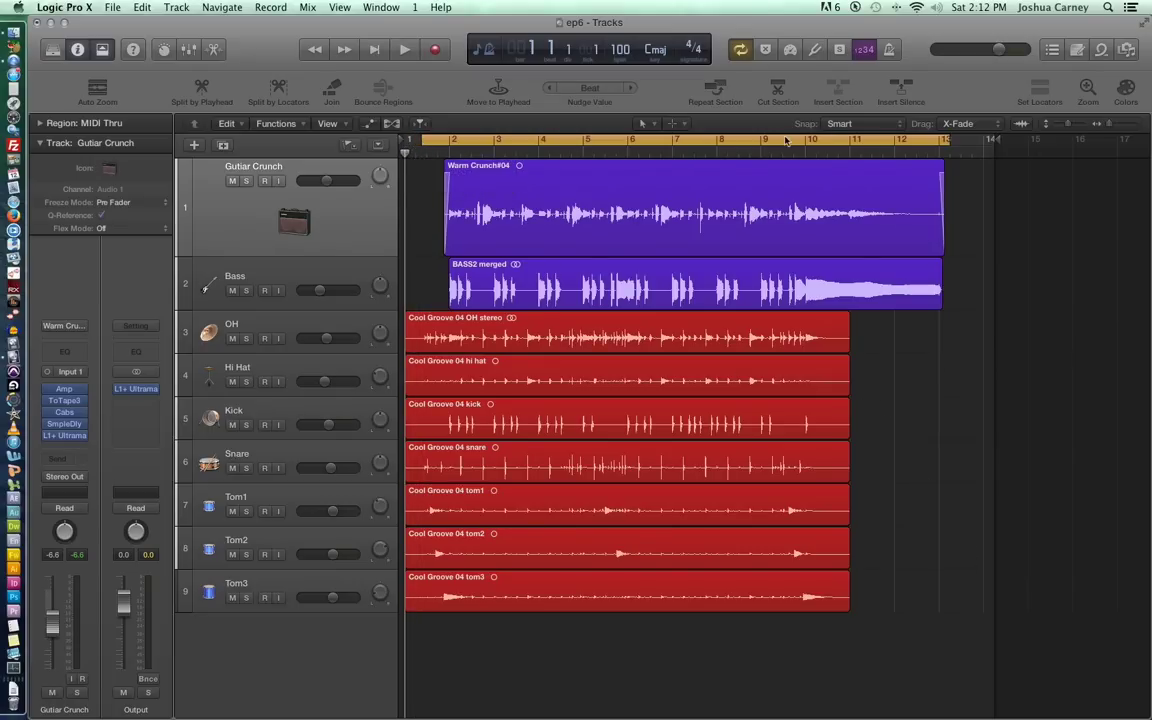
left_click(413, 58)
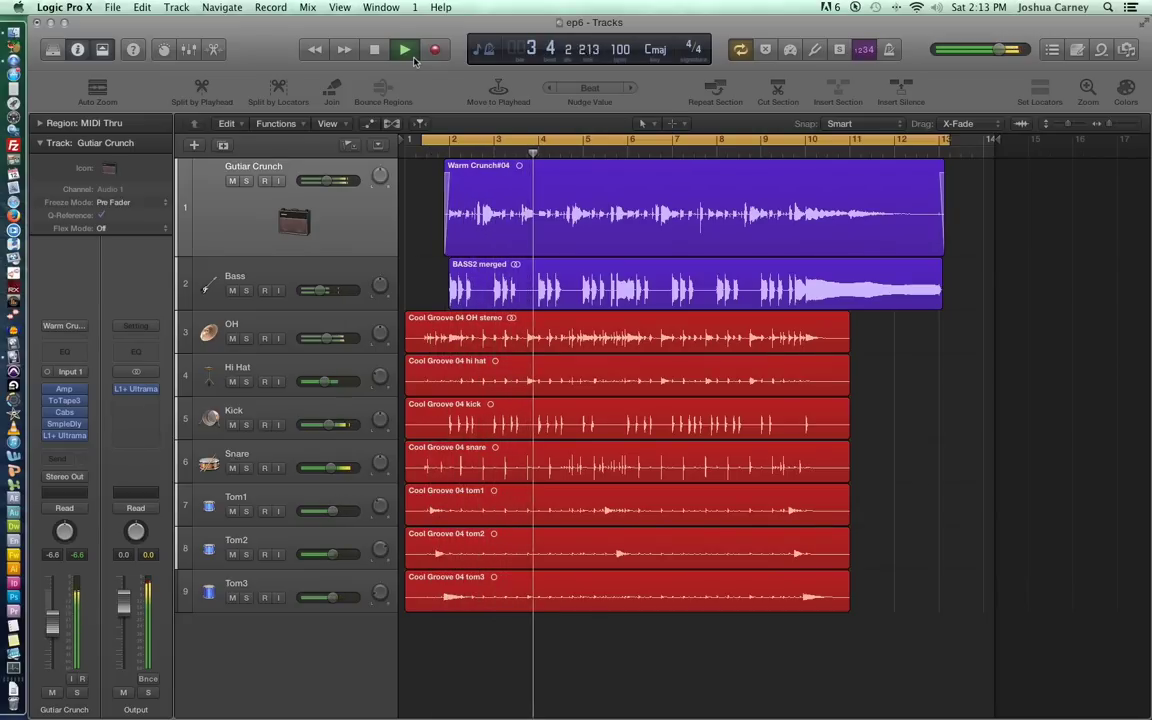
left_click(406, 52)
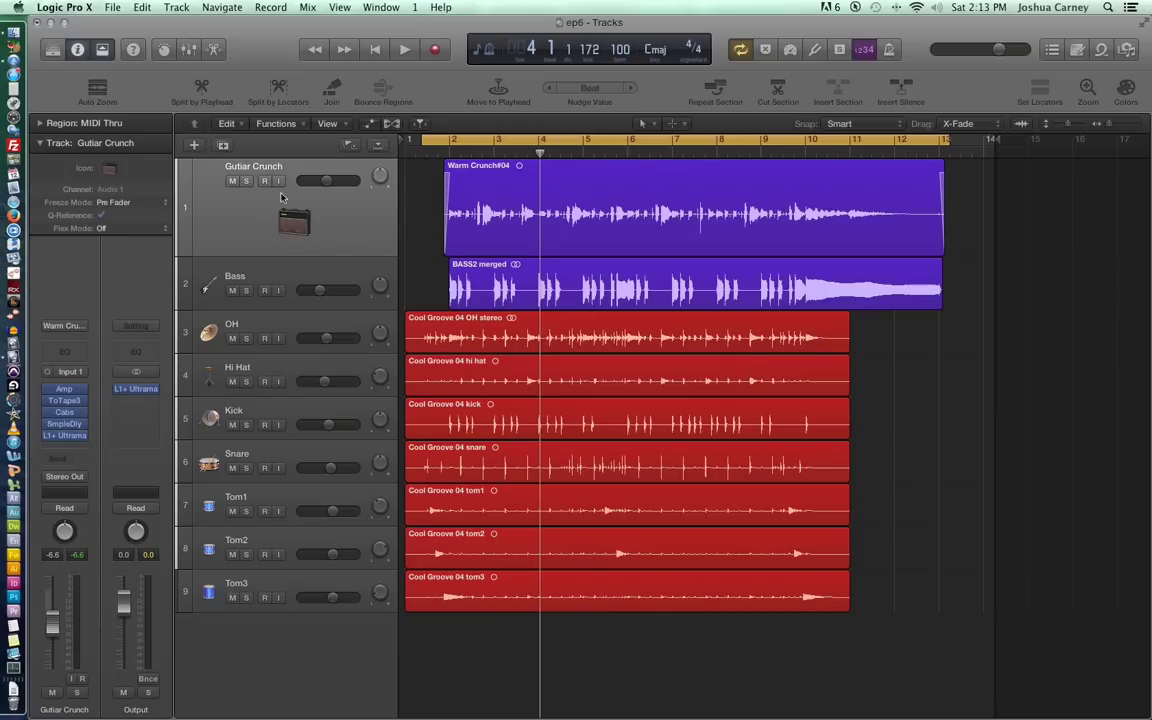
- Duplicate the Gutiar Crunch track with its settings and place the new track above it
left_click(281, 197)
left_click(224, 145)
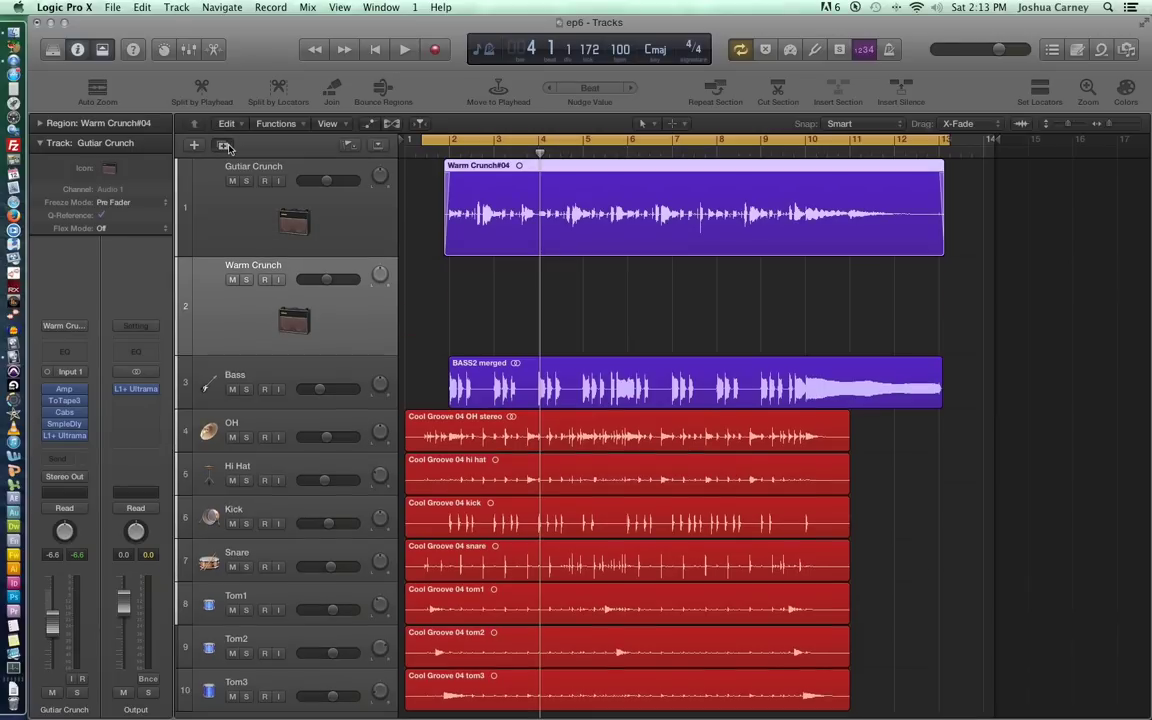
left_click_drag(236, 321, 231, 198)
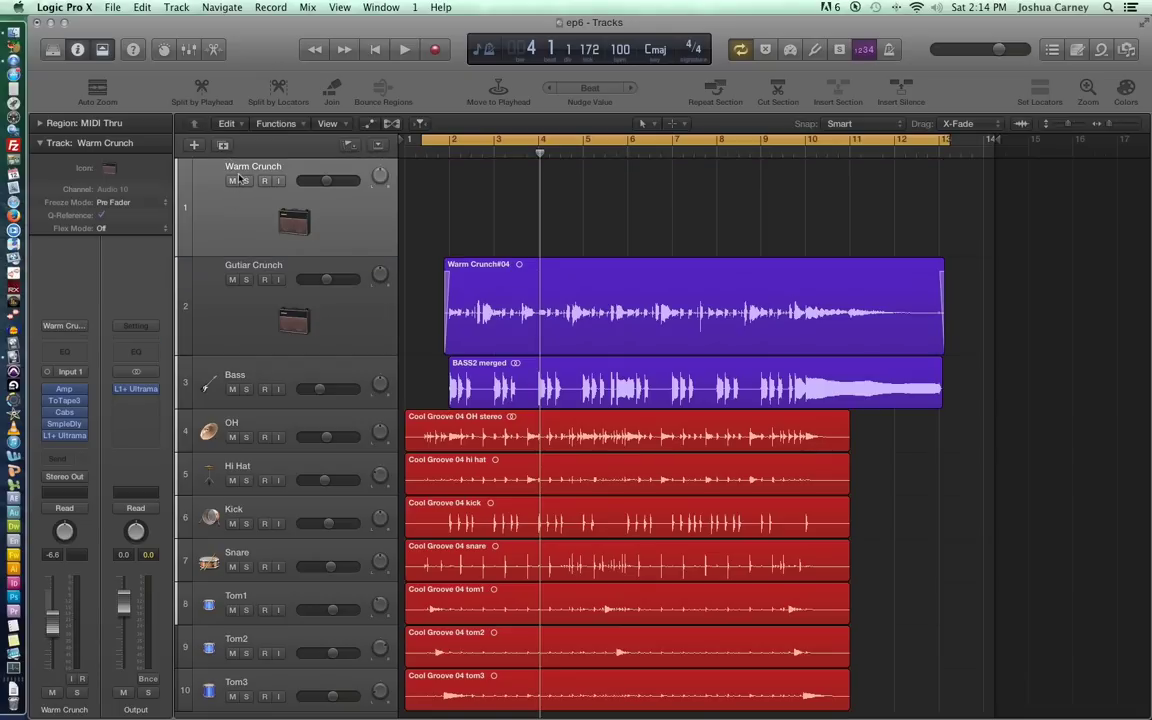
- Rename the new top track as Lead Guitar
double_click(244, 168)
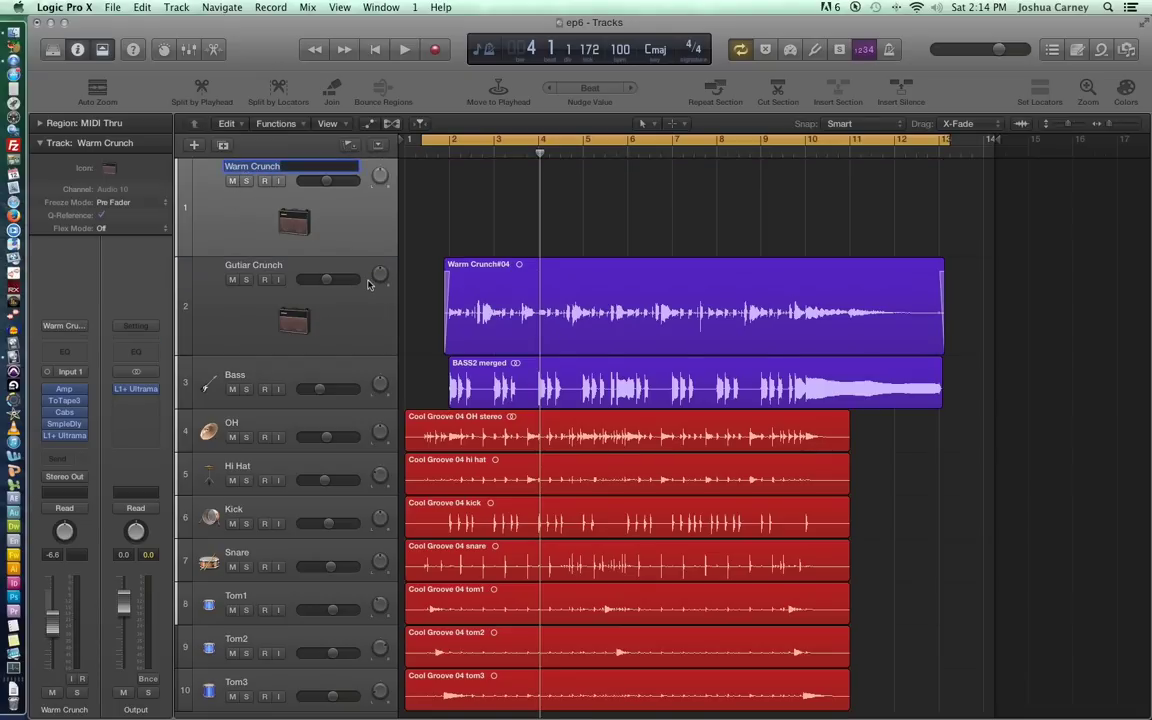
type("Lead Guitar")
key("Return")
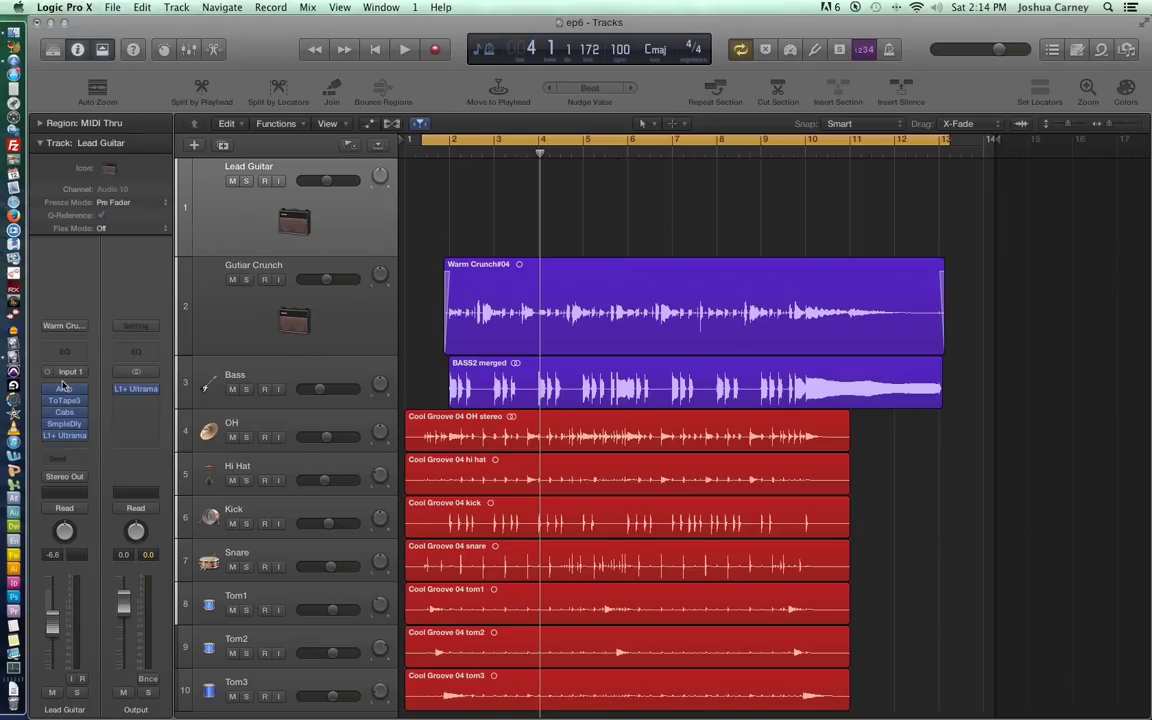
- Adjust the mids, treble and presence in the Lead Guitar track's Amp Designer
mouse_move(67, 400)
left_click(64, 388)
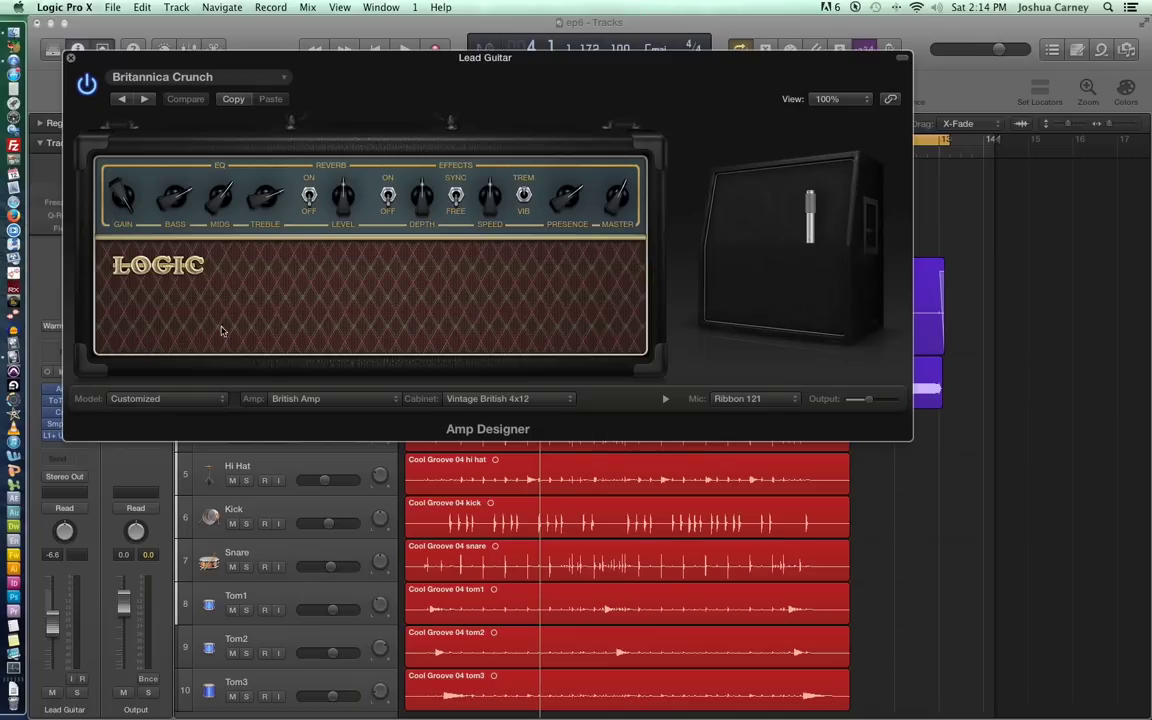
left_click_drag(160, 185, 242, 184)
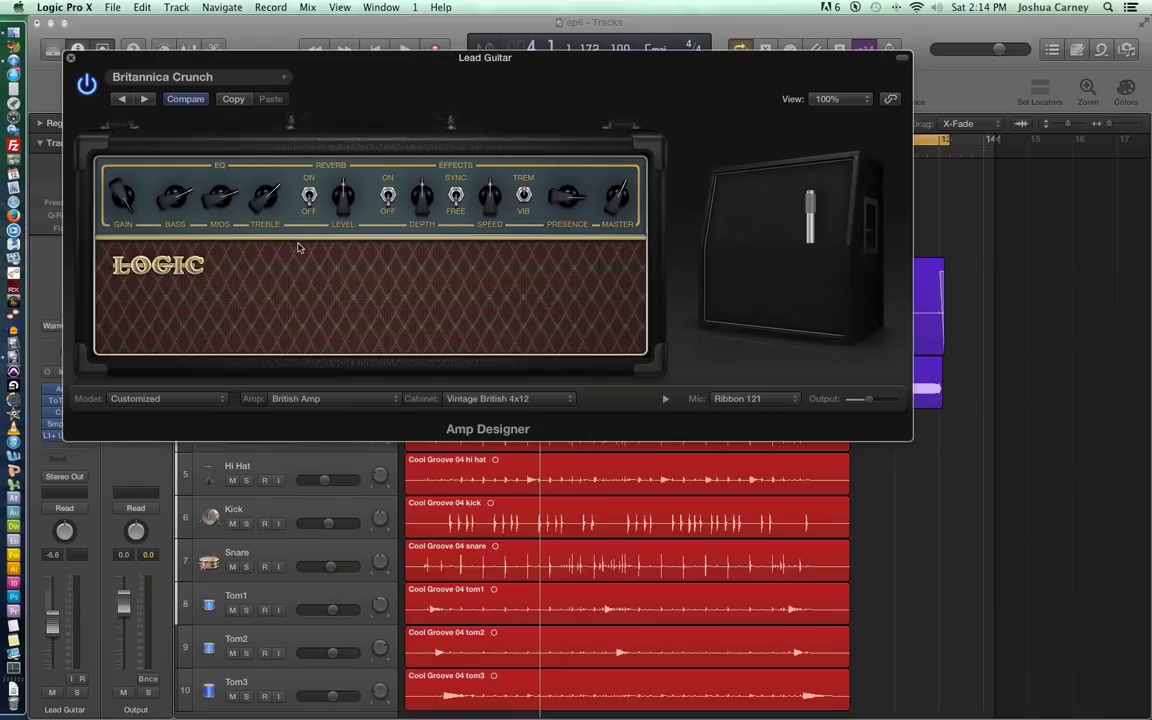
left_click(71, 58)
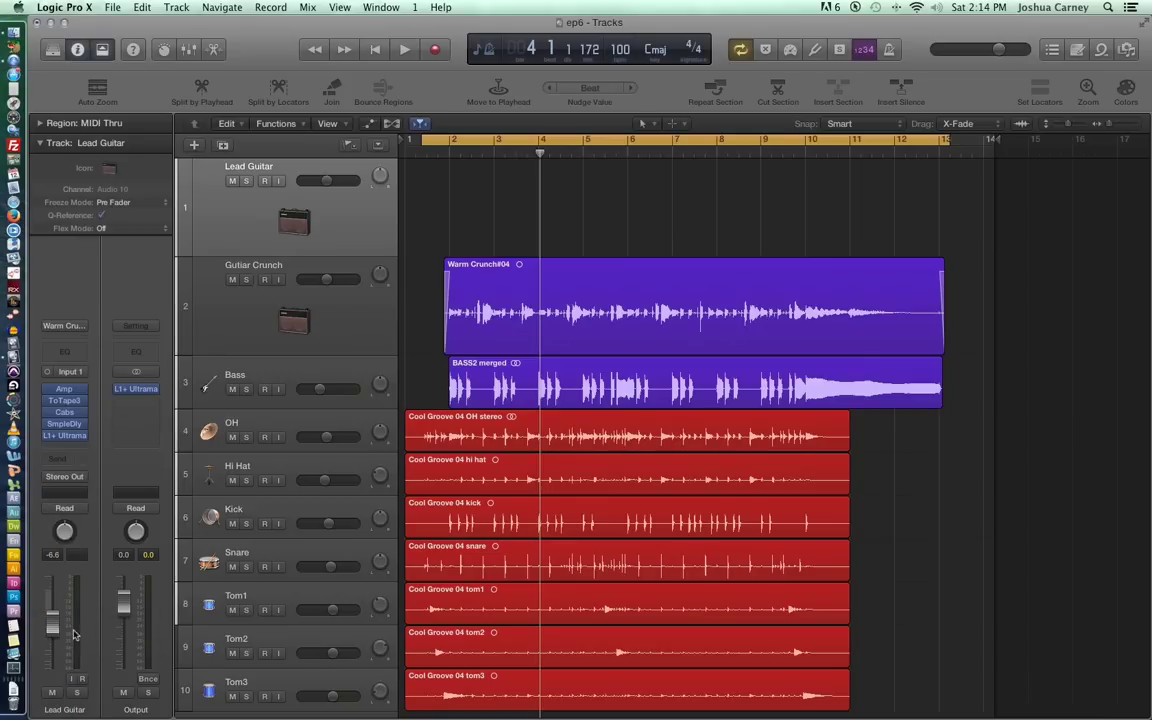
- Raise the Lead Guitar volume to -3.4 dB and set its L1+ Ultramaximizer threshold to -9.2
left_click_drag(52, 565, 50, 546)
left_click(64, 436)
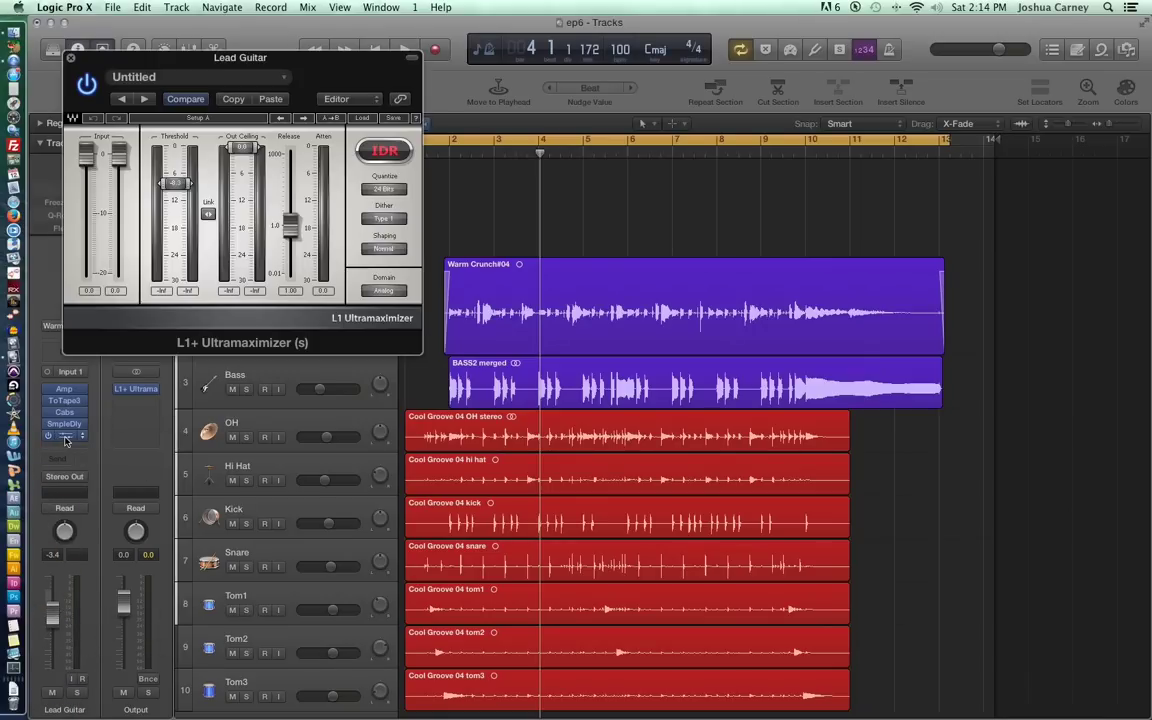
left_click_drag(249, 63, 372, 150)
left_click_drag(297, 281, 297, 275)
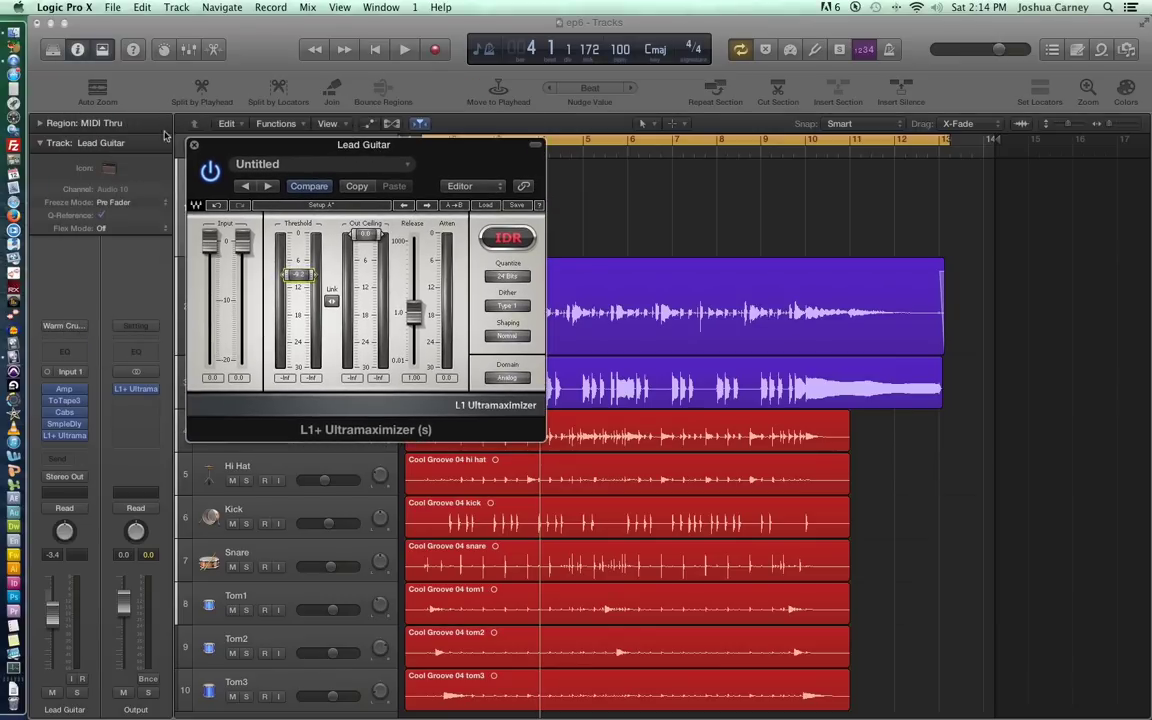
left_click(194, 144)
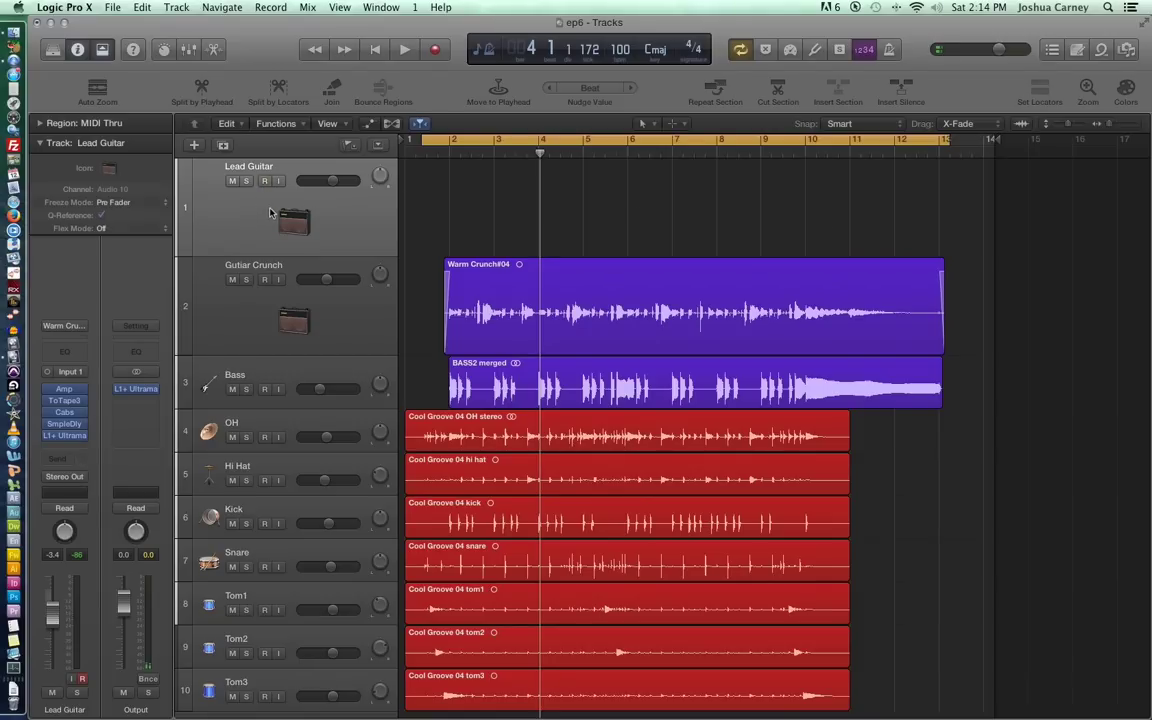
- Save the project and record four looped takes on the Lead Guitar track within the cycle area
key("super+s")
key("r")
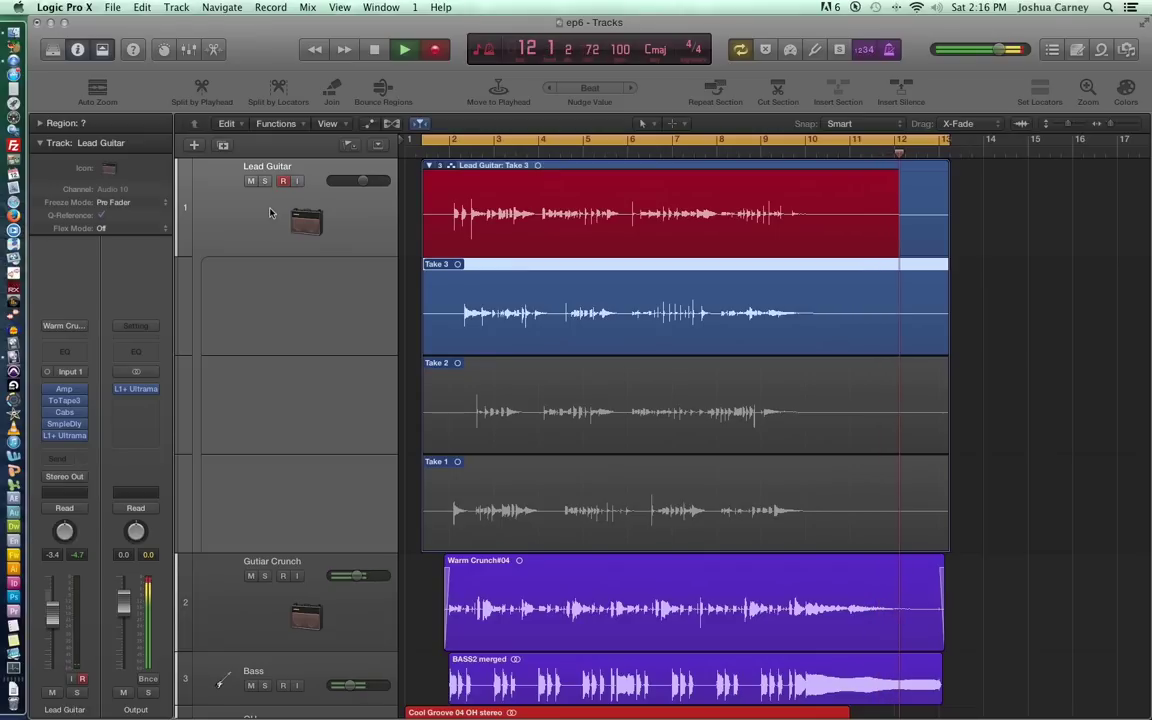
key("space")
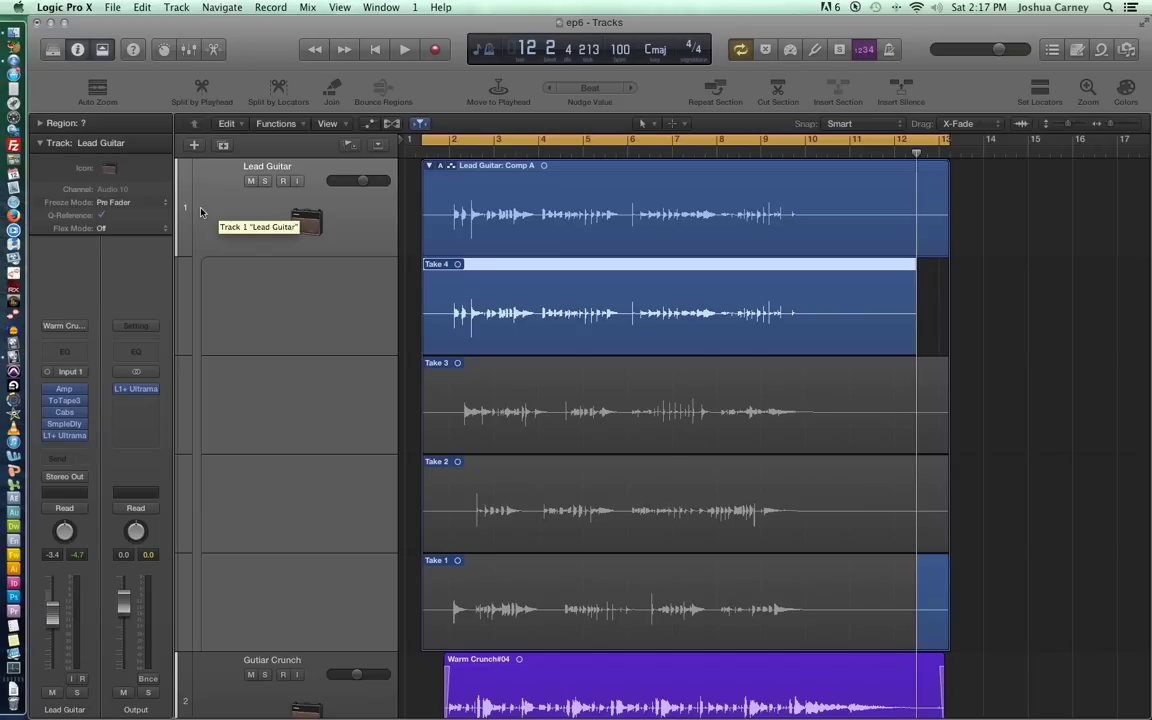
- Collapse and reopen the Lead Guitar take folder, and switch the comp to Take 1
double_click(703, 205)
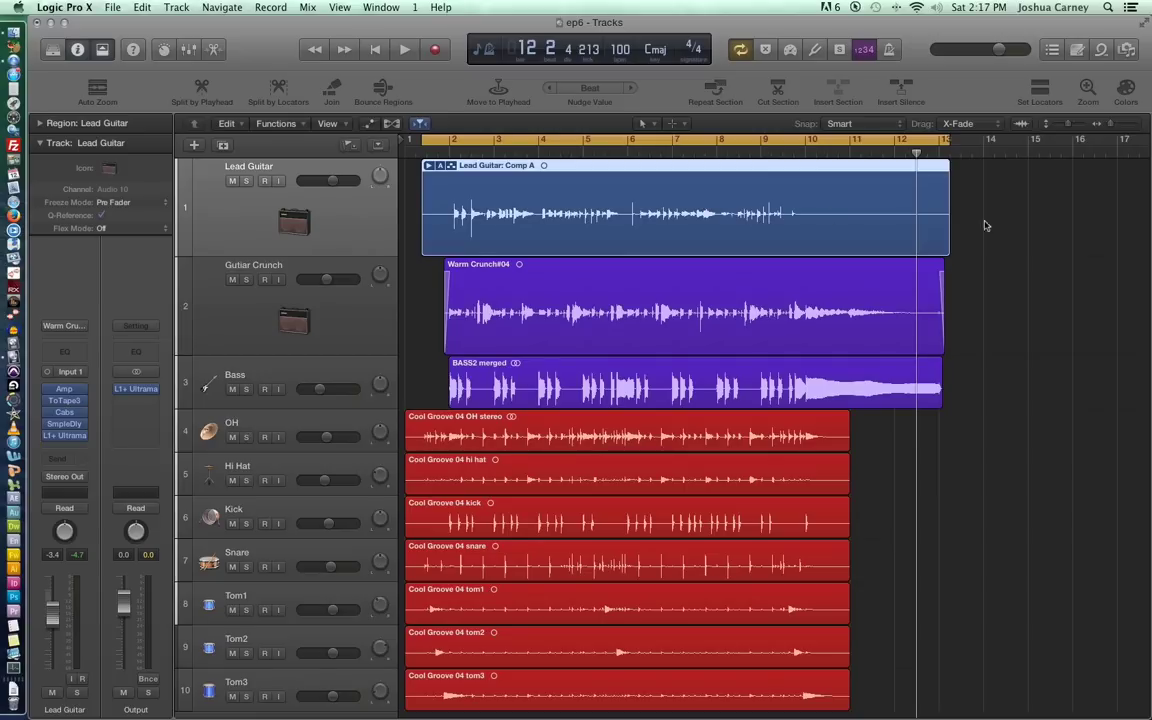
double_click(713, 207)
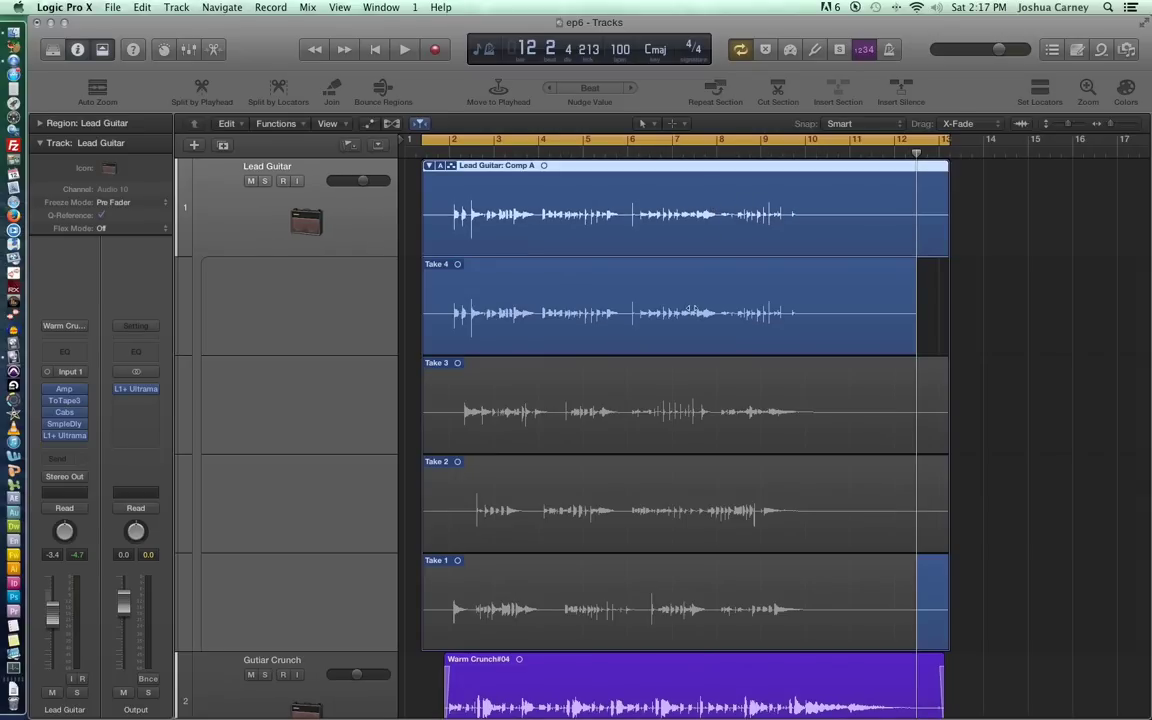
left_click(675, 404)
left_click(671, 600)
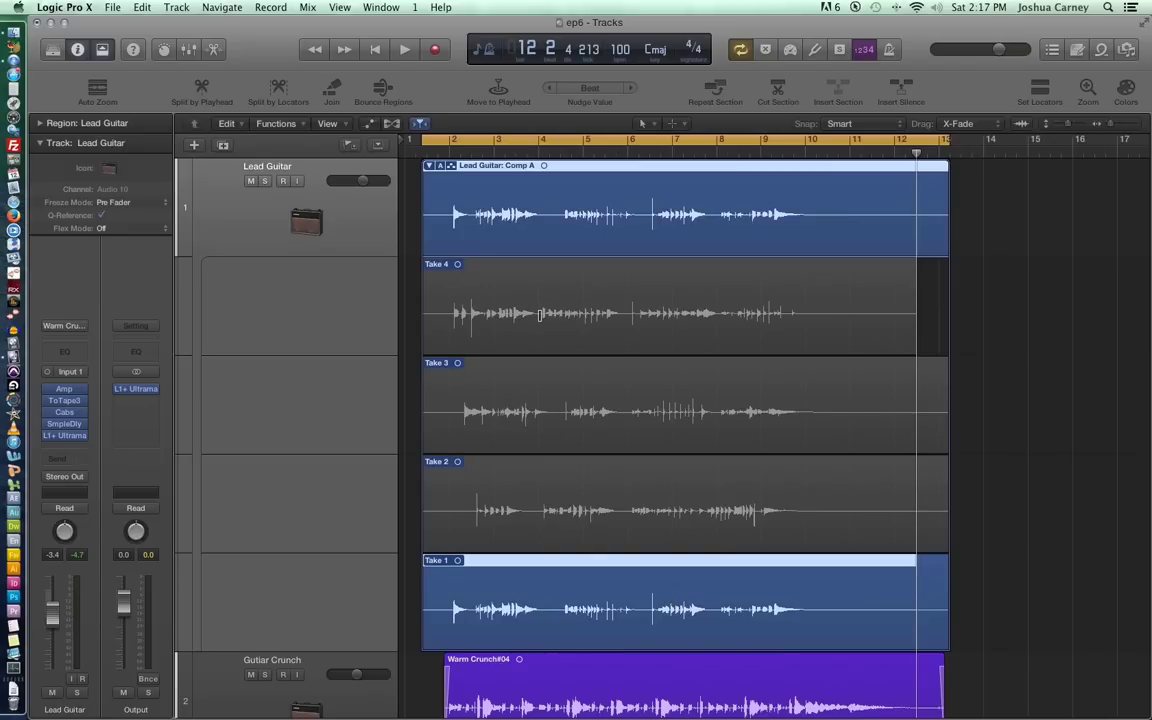
- Use Take 4 in the Lead Guitar comp from the start of the folder to about bar 11
left_click_drag(540, 315, 857, 324)
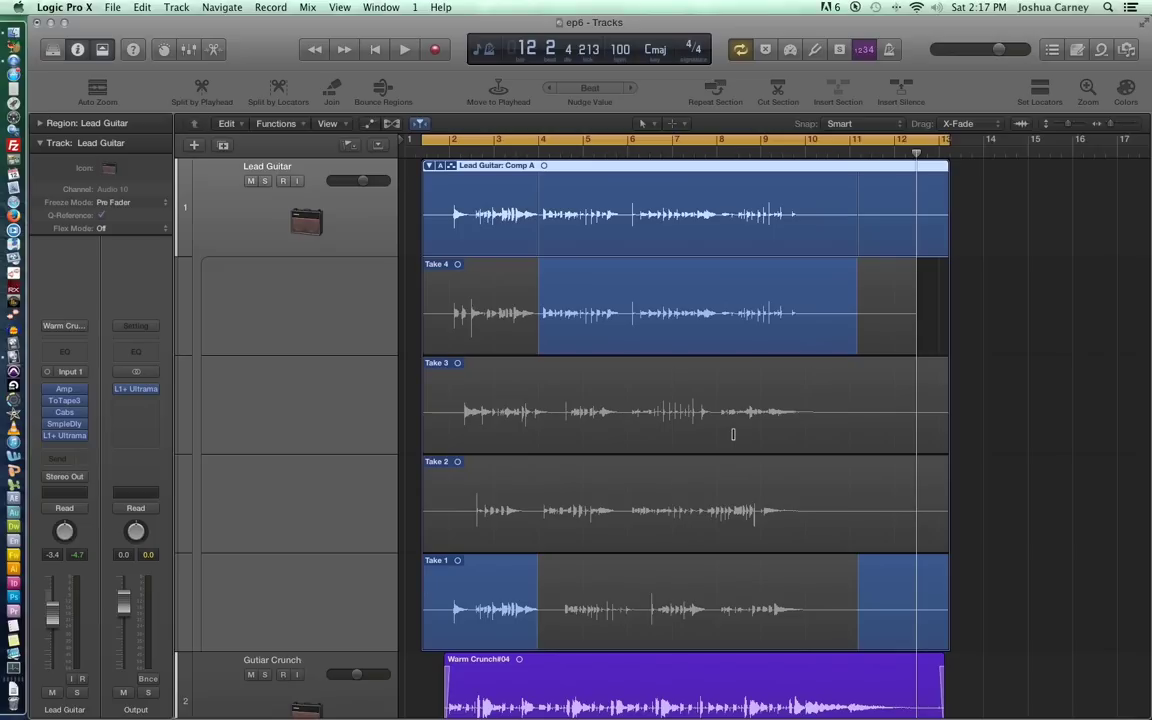
left_click(842, 285)
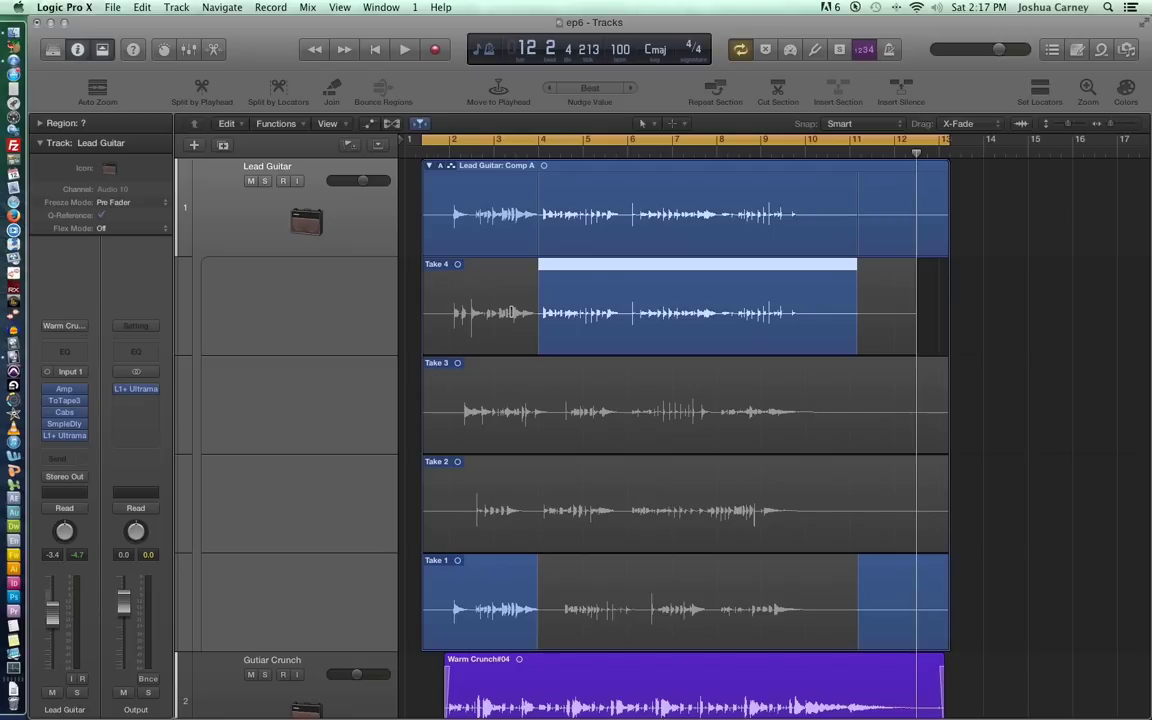
left_click_drag(565, 318, 387, 350)
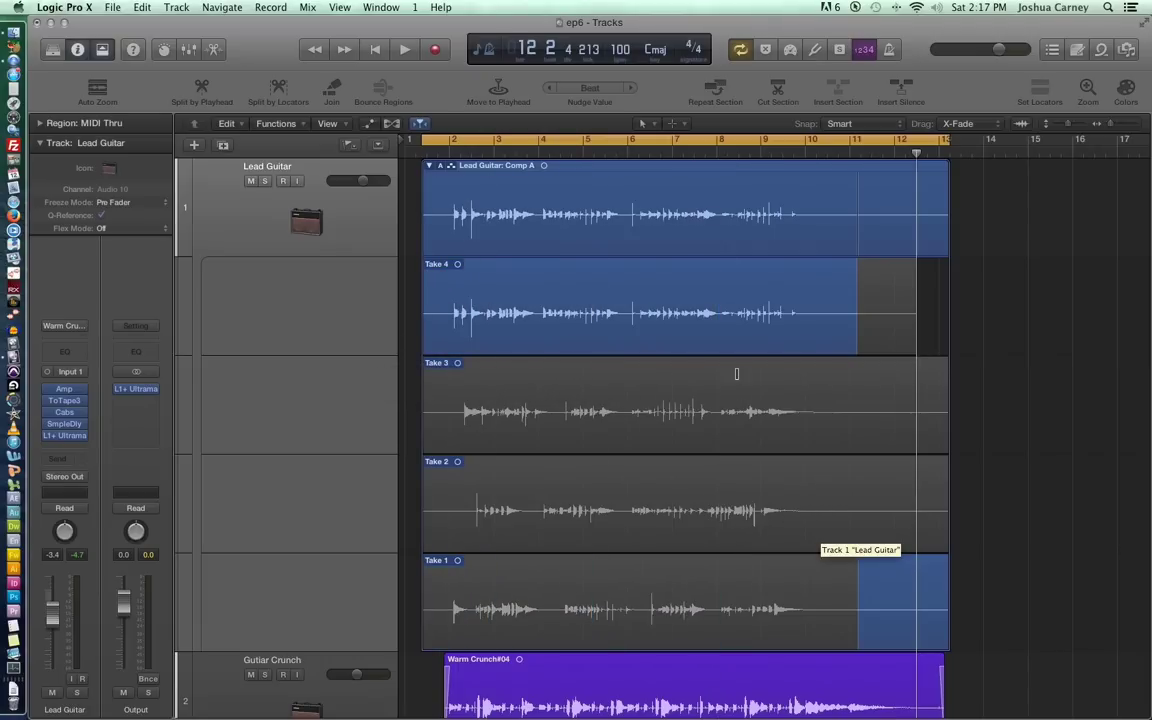
- Use Take 3 in the comp from bar 8 to the end and collapse the take folder
left_click_drag(718, 417, 990, 431)
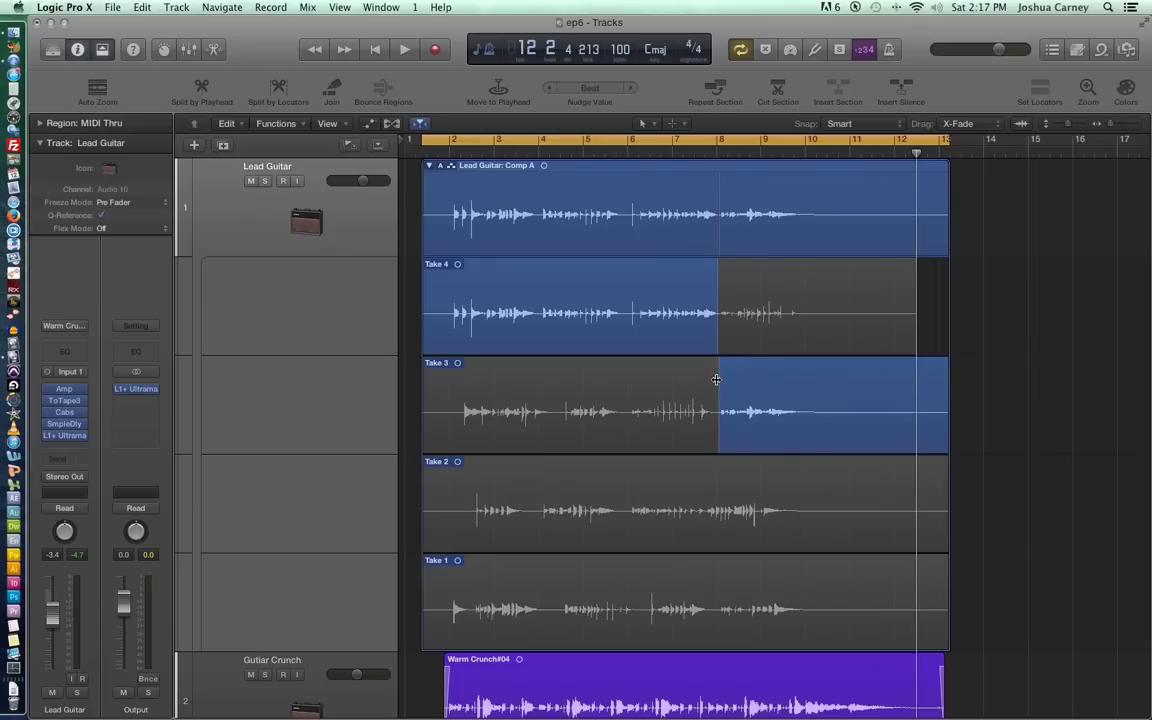
left_click_drag(716, 379, 716, 383)
double_click(646, 186)
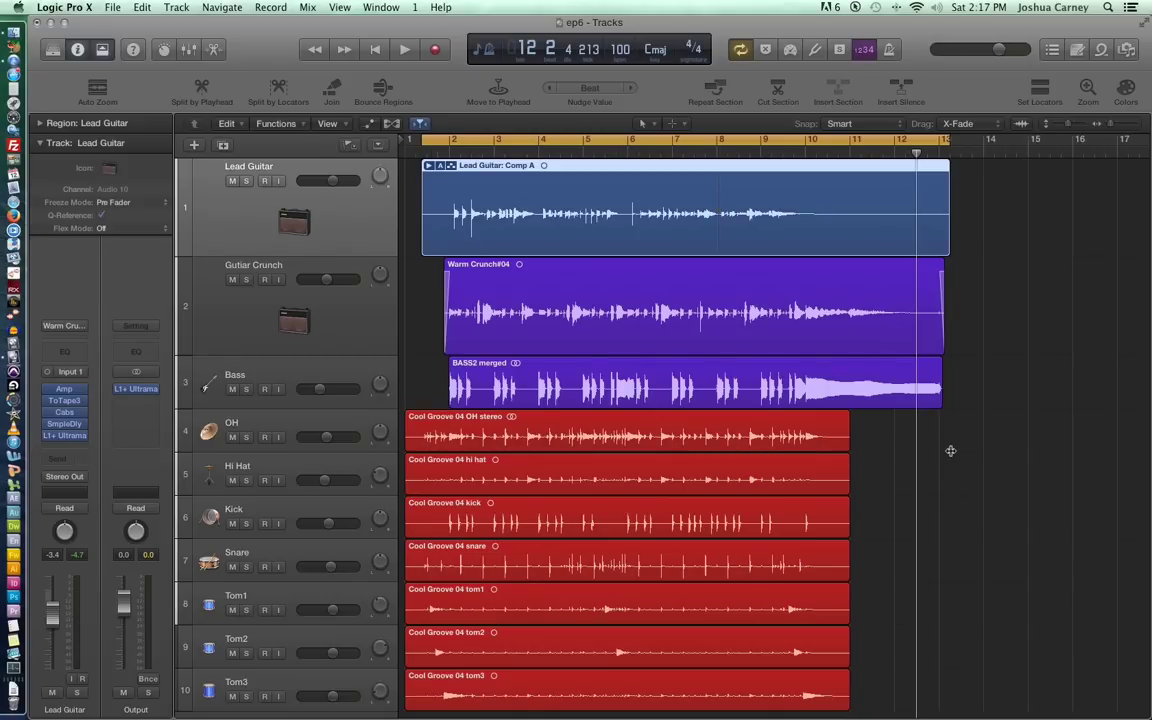
- Play the comped lead guitar with the full song from the beginning, and turn cycle mode off
key("Return")
key("space")
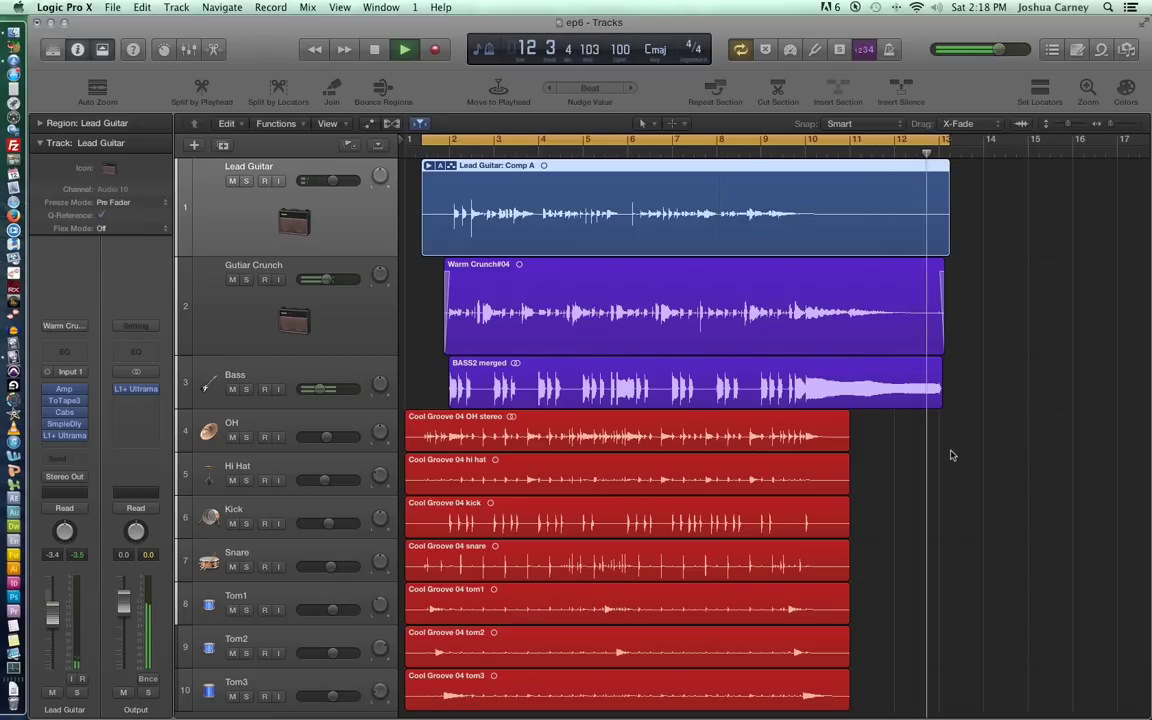
key("space")
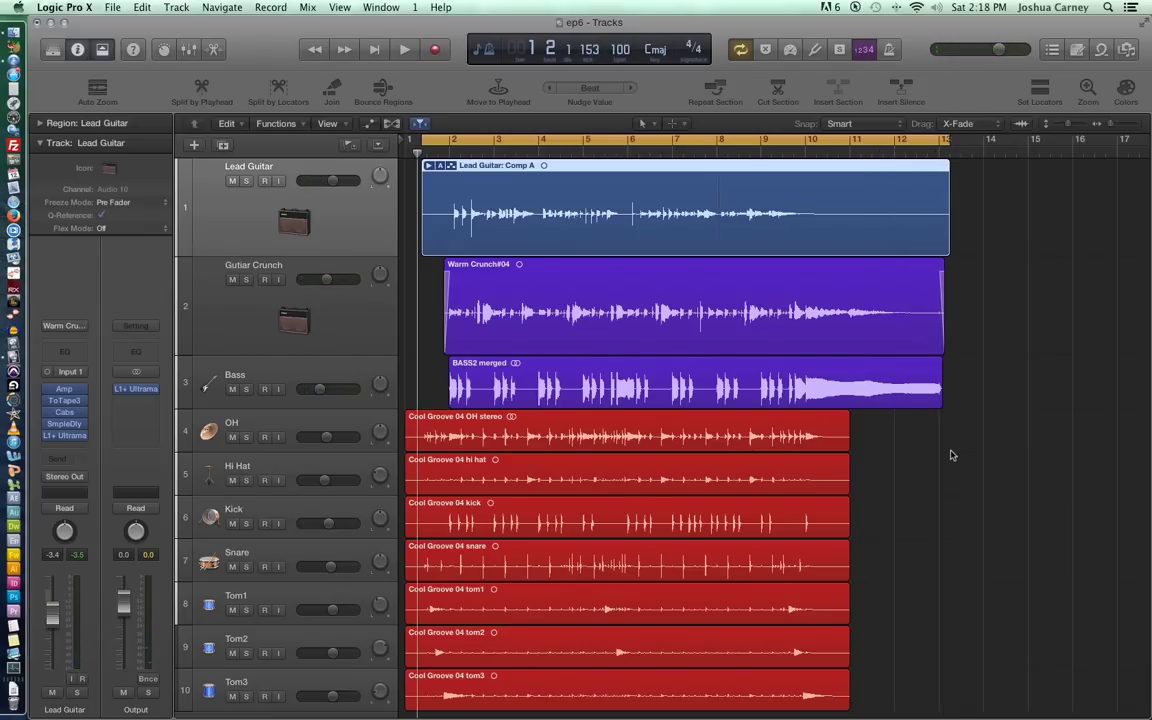
key("c")
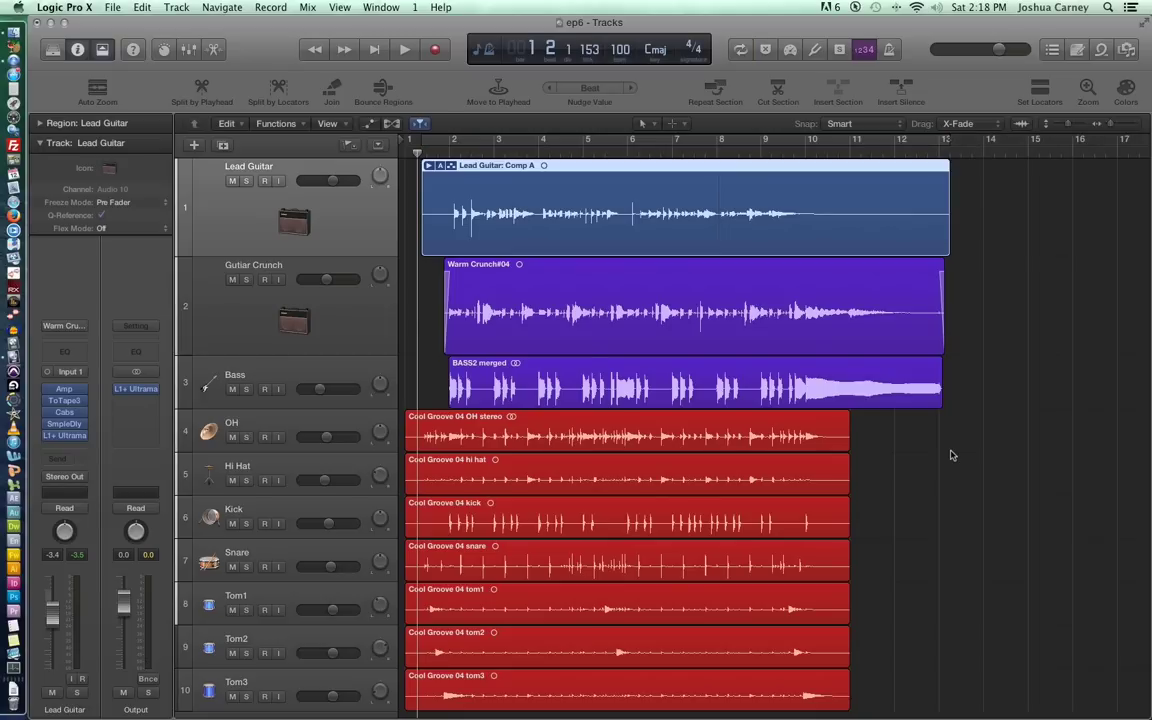